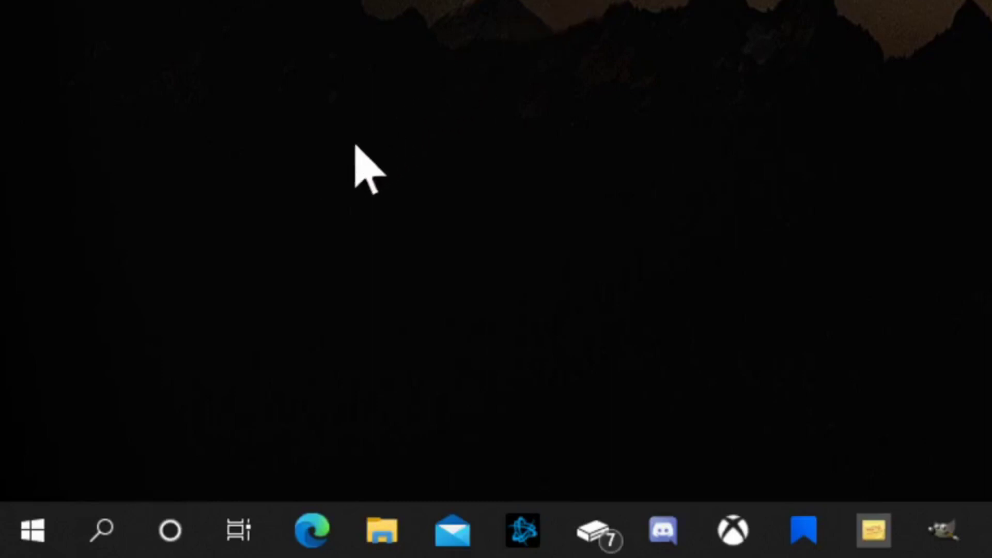
Launch Windows Settings from the Start menu.
click(47, 550)
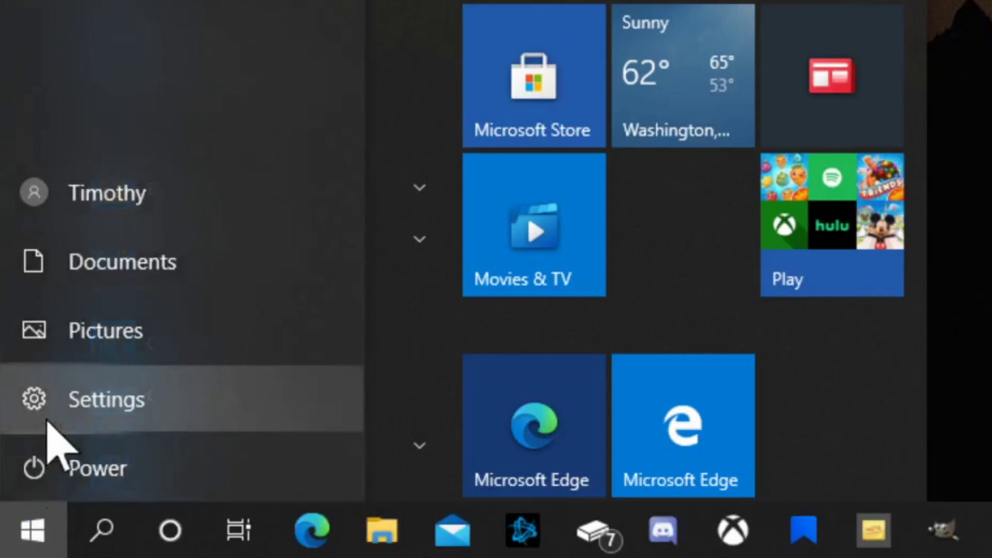
click(48, 421)
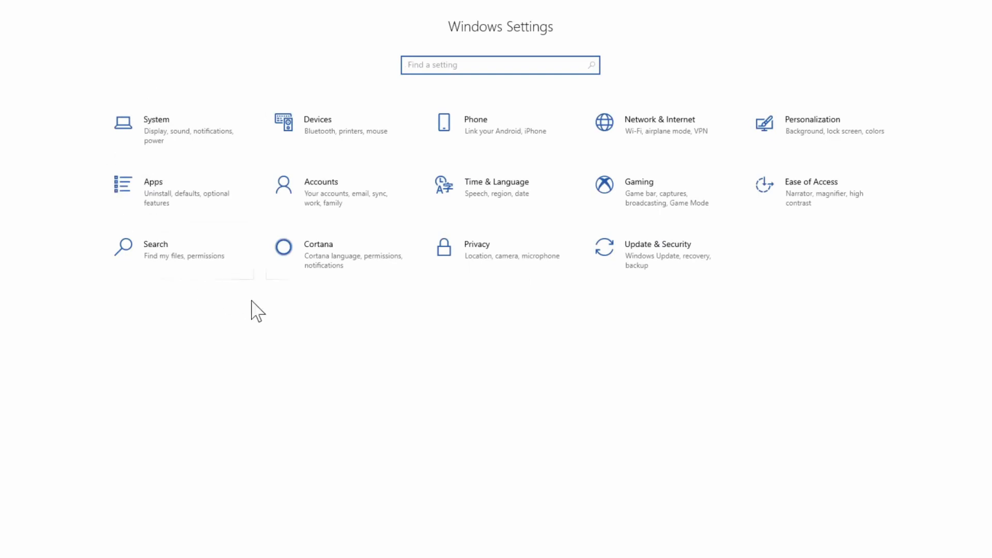
Go to Update & Security and show the Recovery page.
click(639, 271)
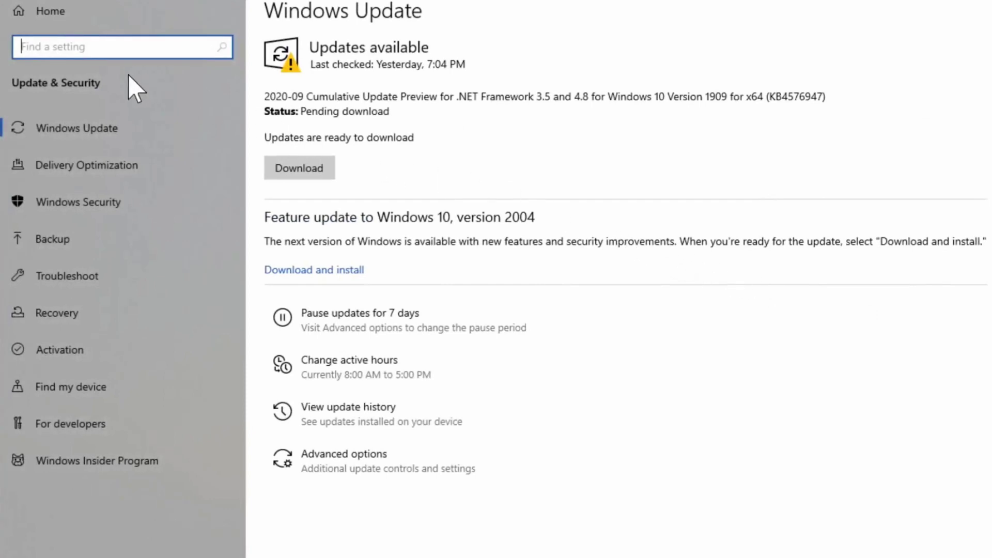
click(43, 315)
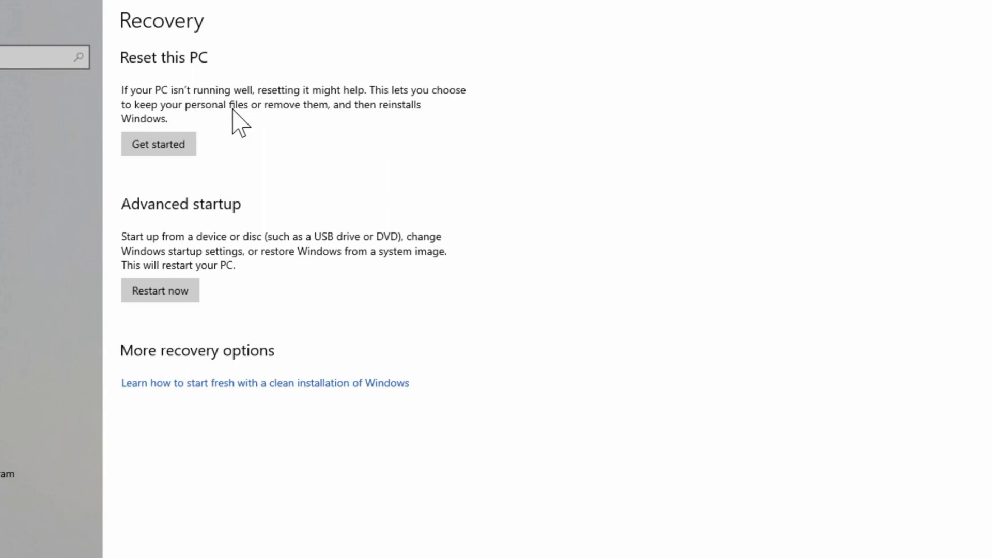
Begin Reset this PC so the keep-files/remove-everything choice appears.
click(165, 147)
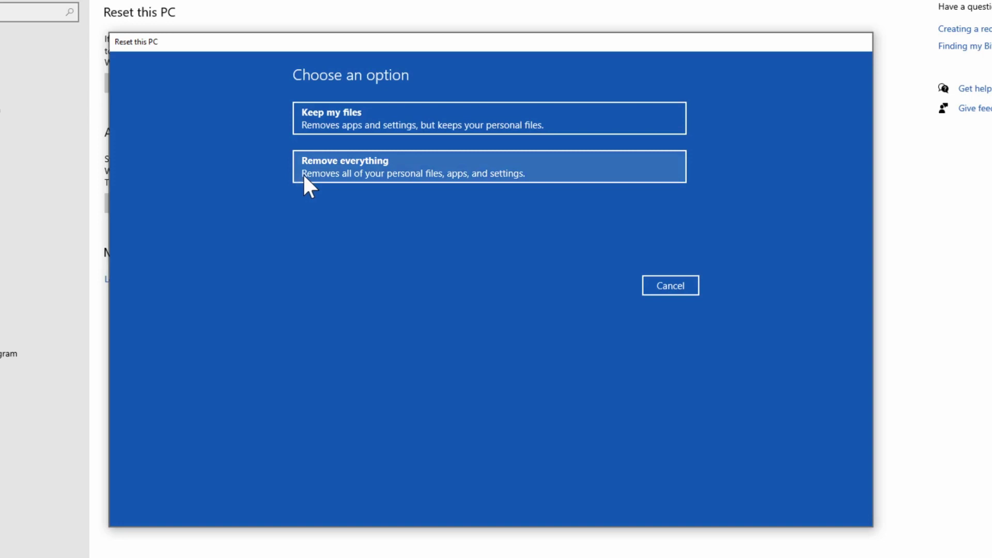
click(321, 176)
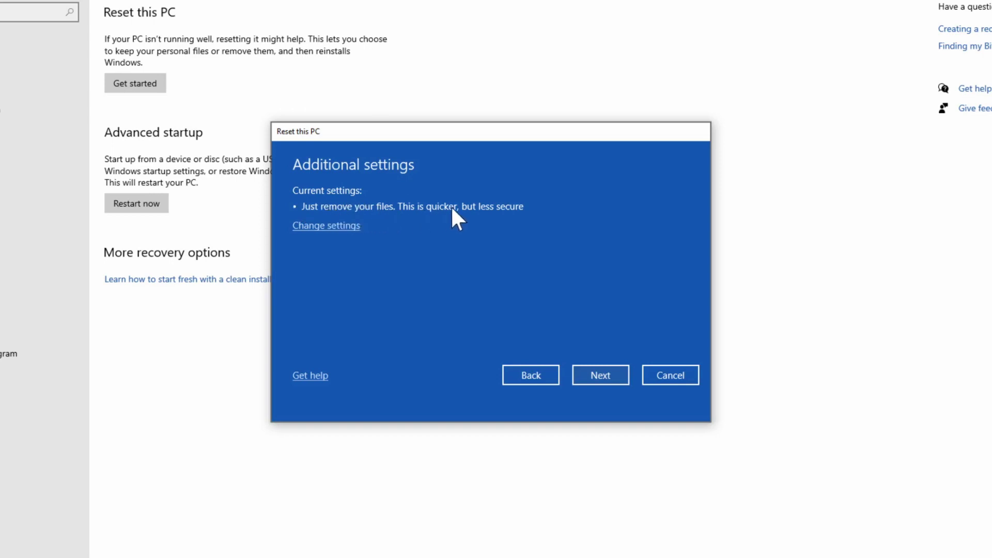
click(320, 226)
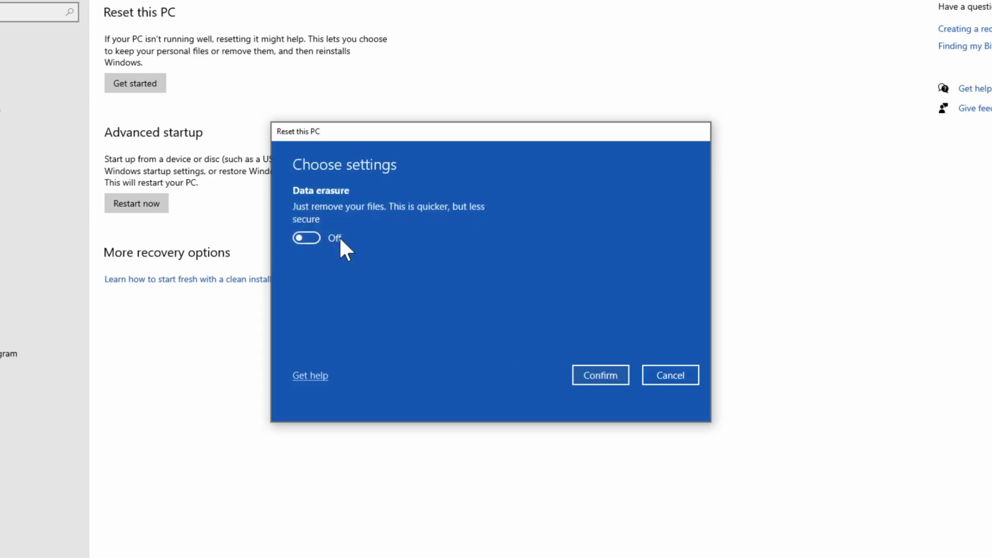
click(329, 224)
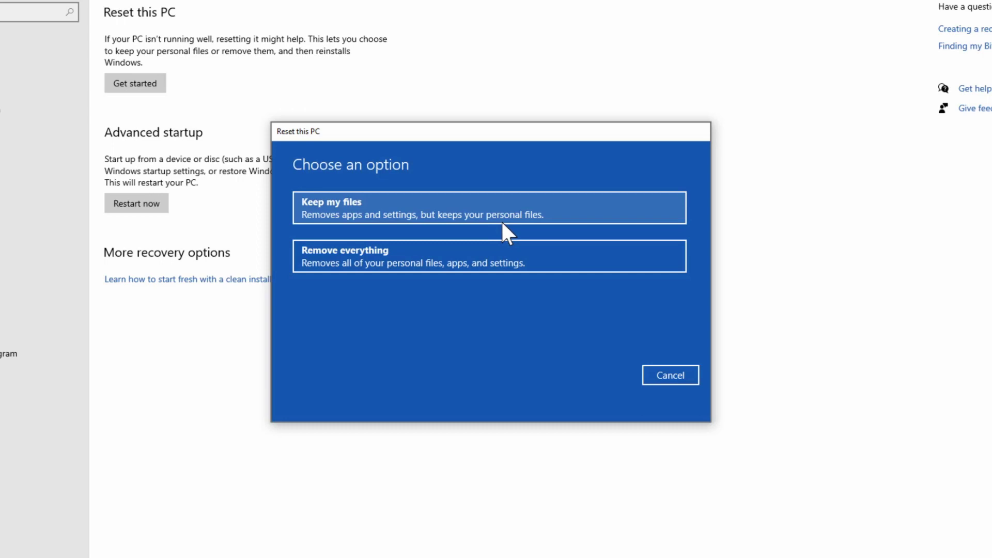
Cancel the reset, close Settings, and show the Start menu power options.
click(682, 379)
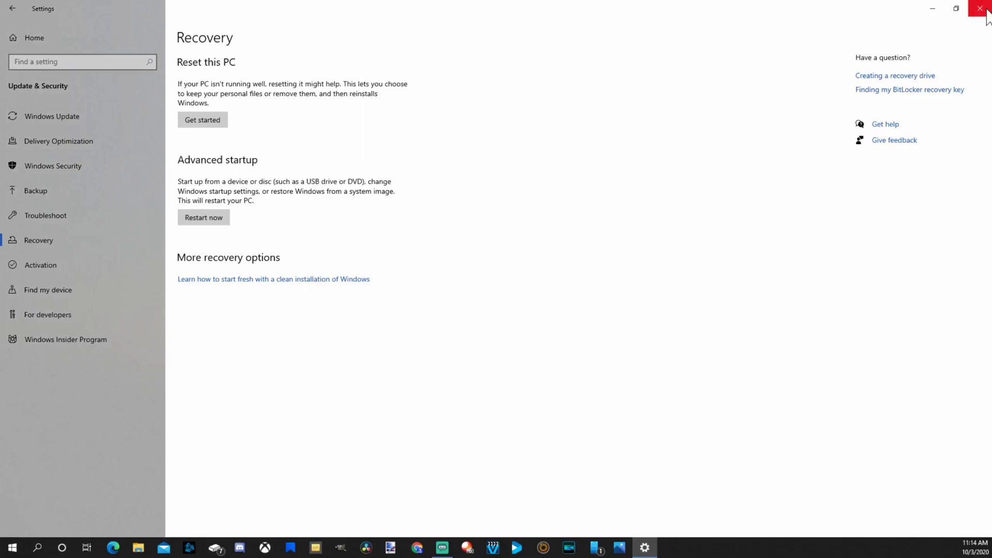
click(979, 10)
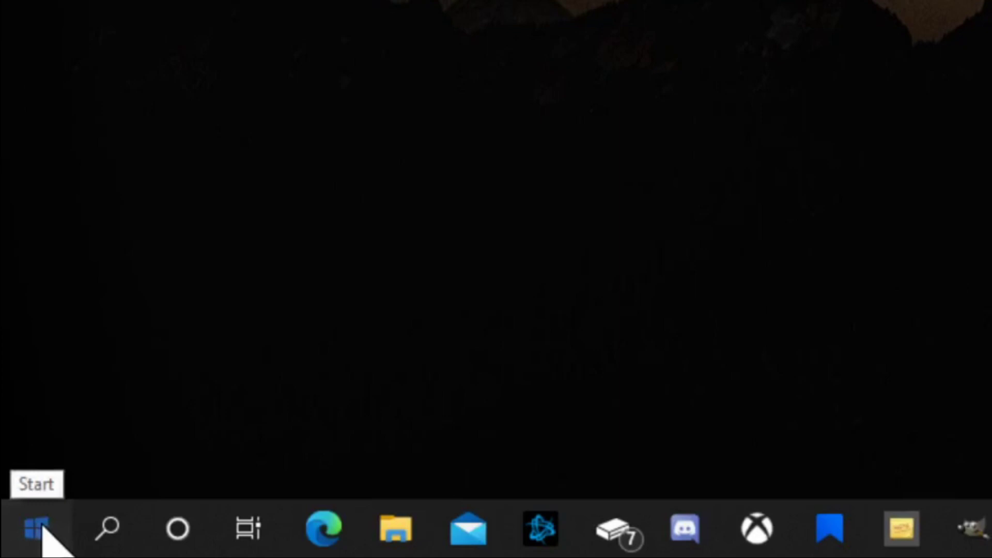
click(40, 528)
mouse_move(38, 394)
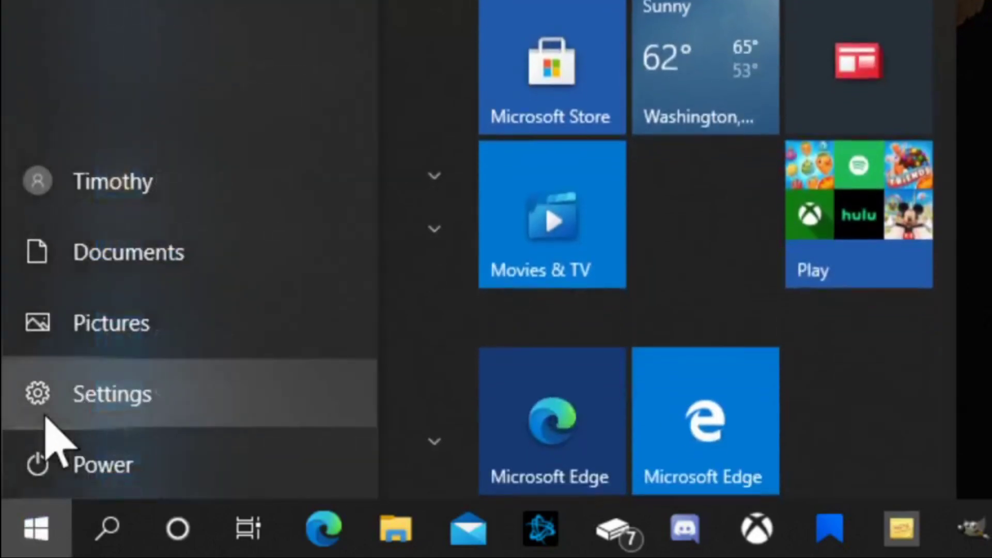
click(70, 453)
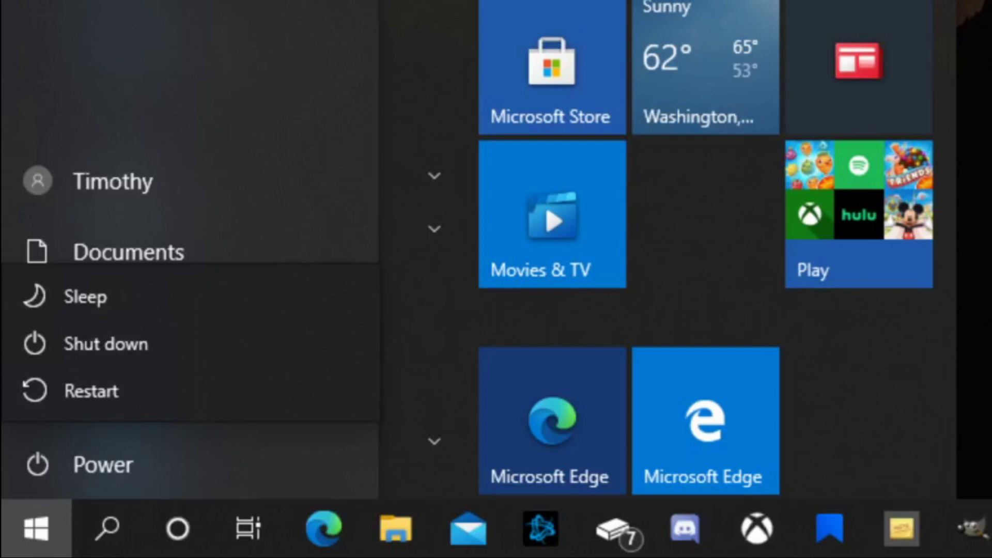
Restart into recovery, view Troubleshoot's Reset this PC choices, then return to Troubleshoot.
shift+click(230, 399)
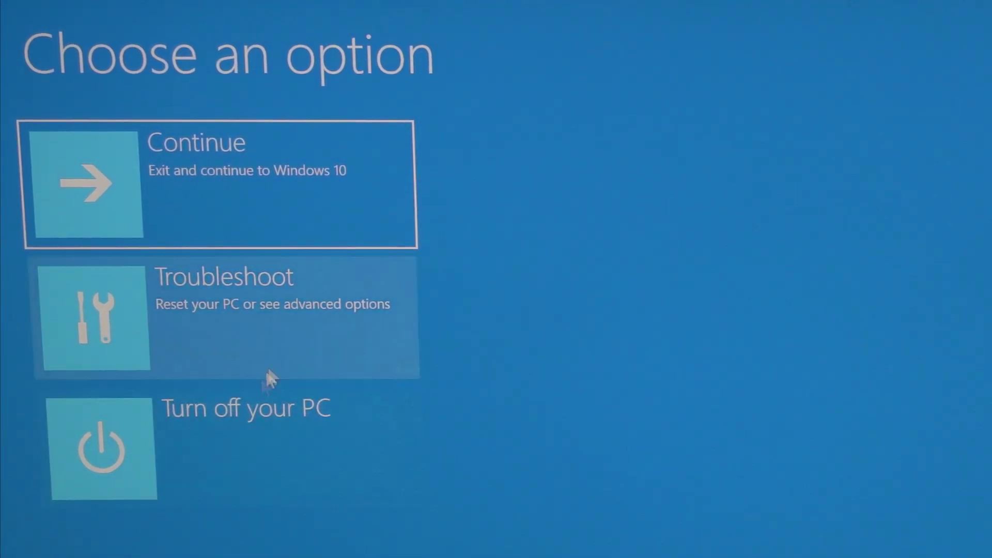
click(286, 339)
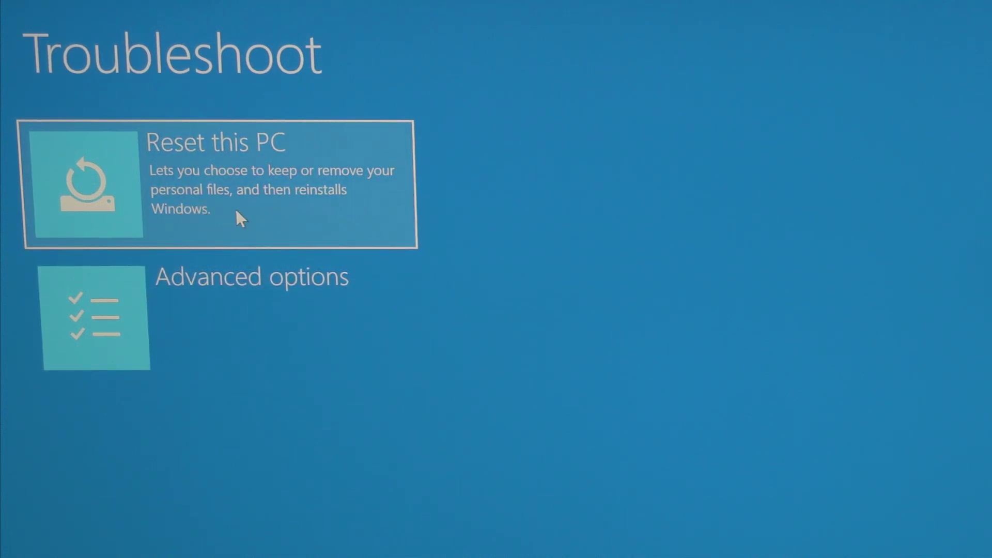
click(257, 214)
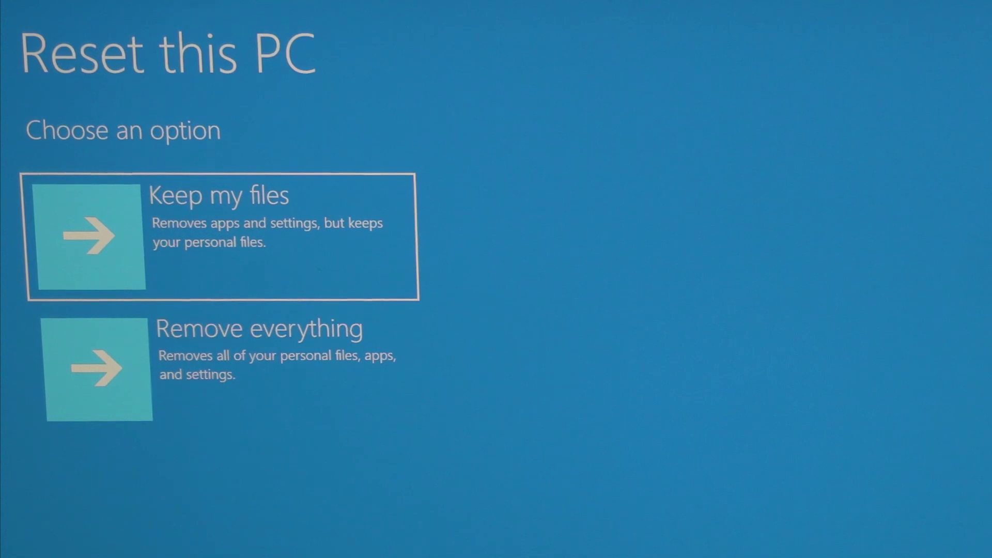
key(Escape)
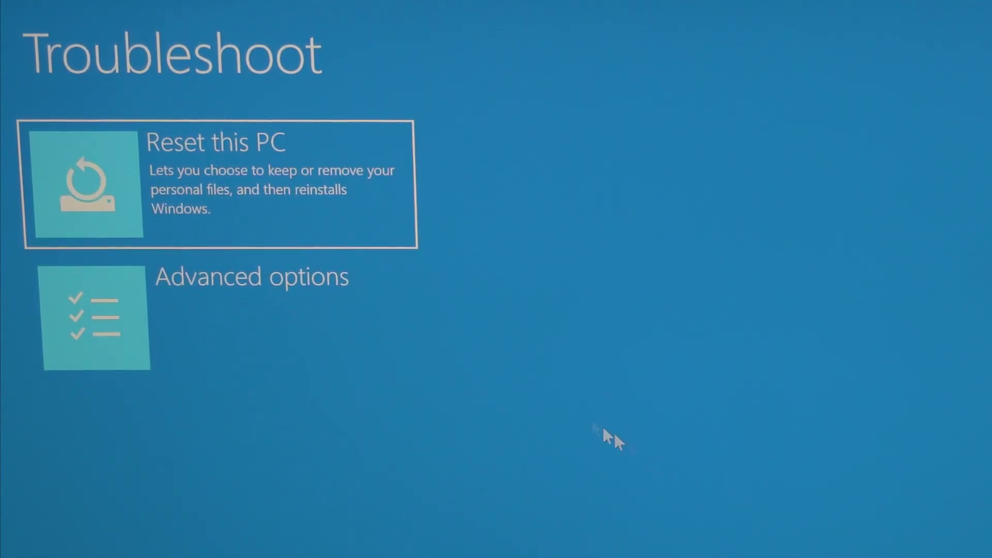
Review the Advanced options recovery tools, then go back to Troubleshoot.
click(216, 298)
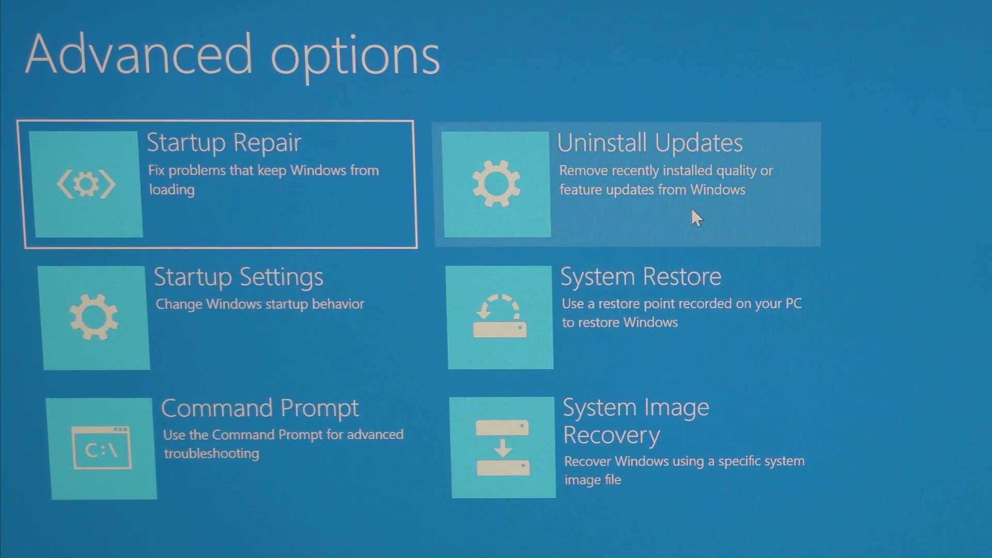
click(3, 34)
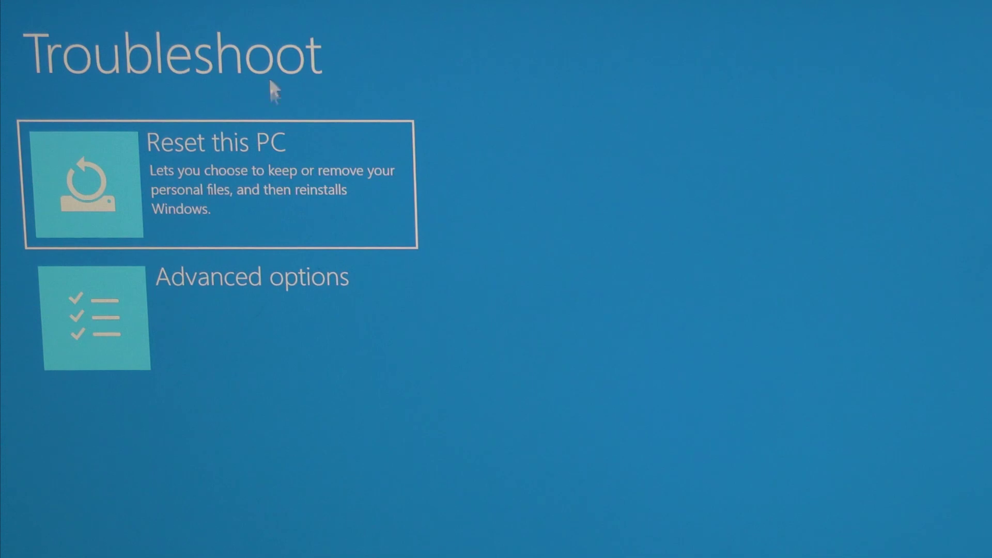